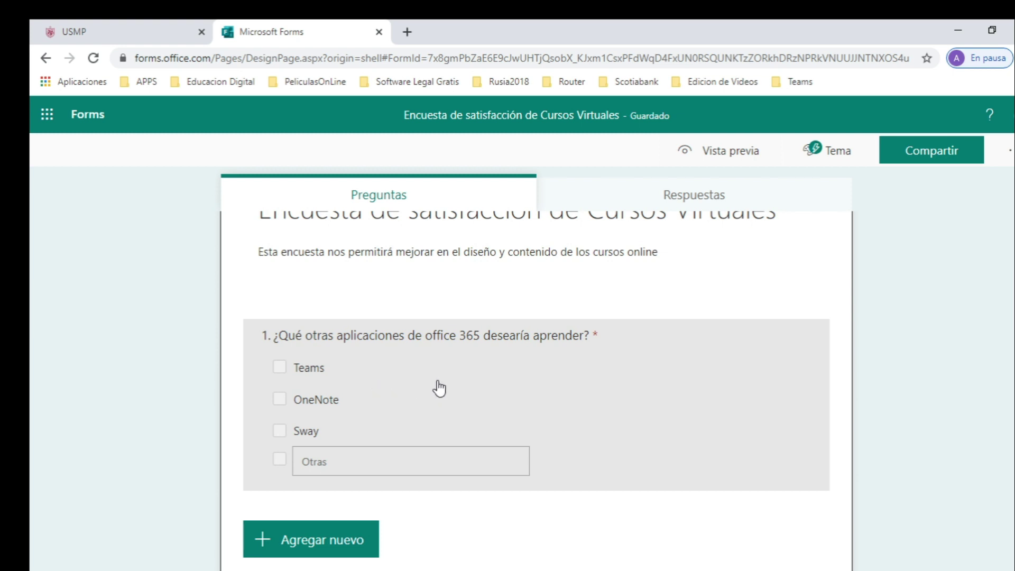
Add a text question below question 1 with the title "¿A qué área o facultad pertenece?".
{"action": "scroll", "coordinate": [438, 388], "scroll_direction": "down", "scroll_amount": 1}
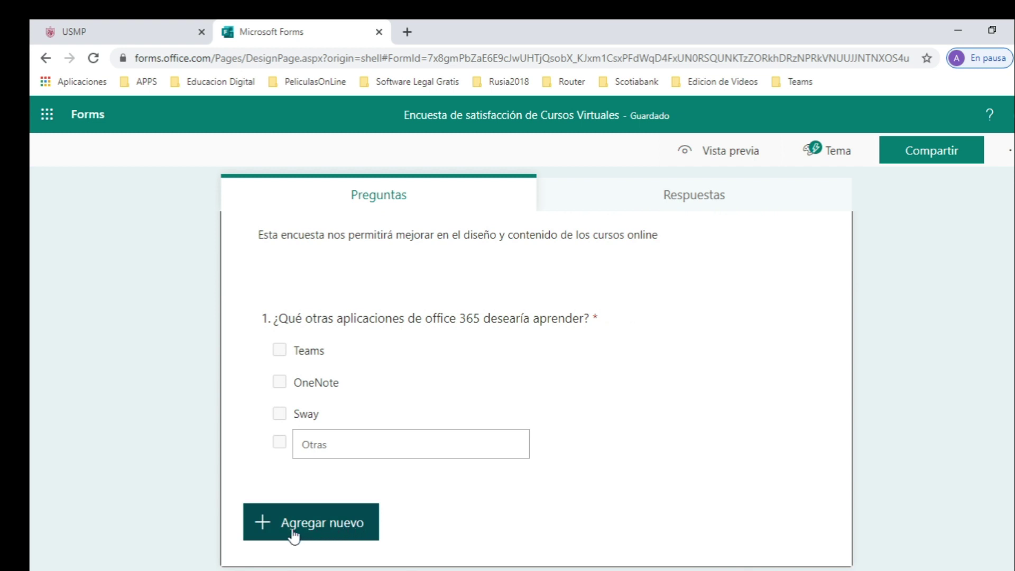
{"action": "left_click", "coordinate": [333, 528]}
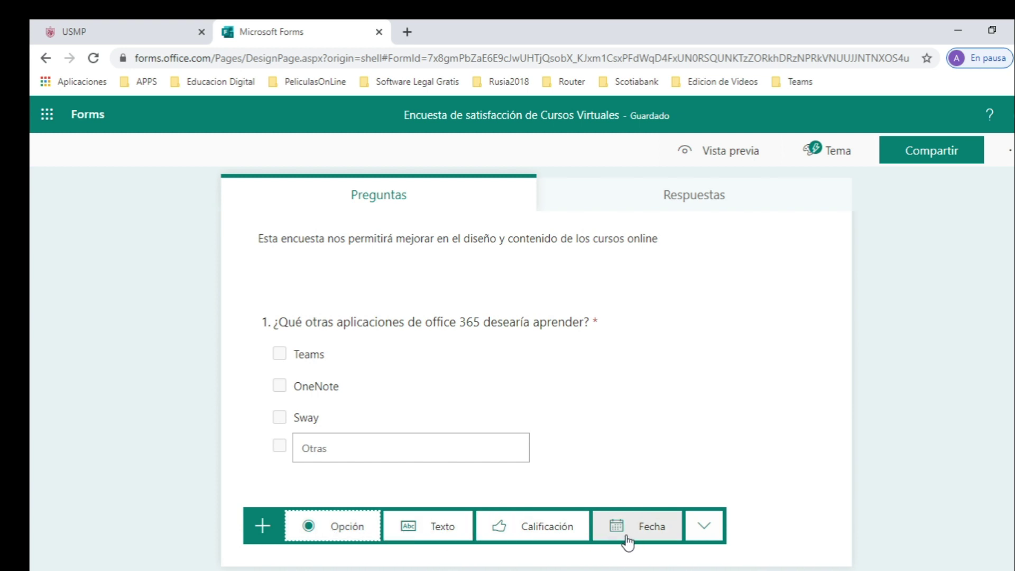
{"action": "left_click", "coordinate": [441, 528]}
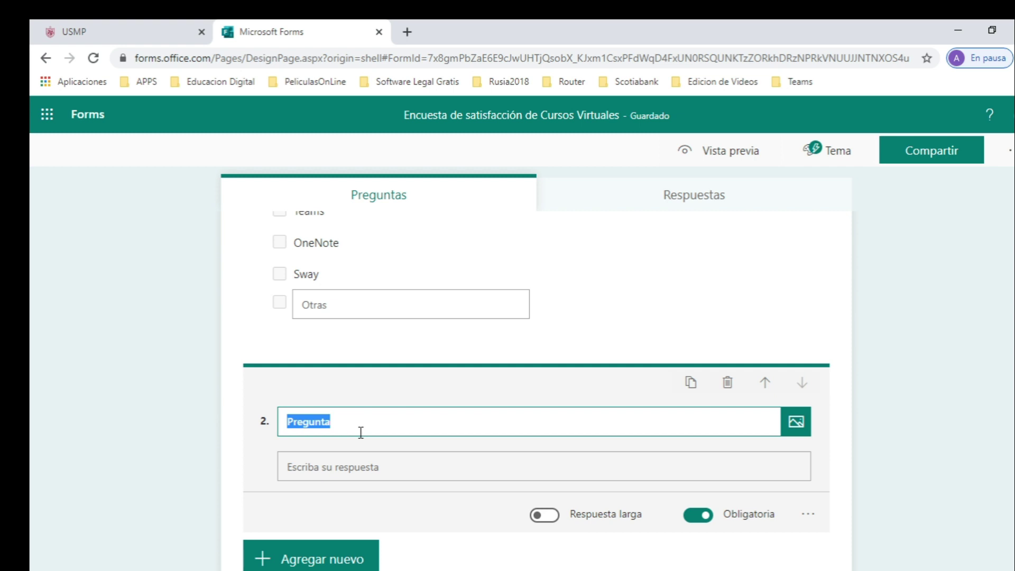
{"action": "type", "text": "¿"}
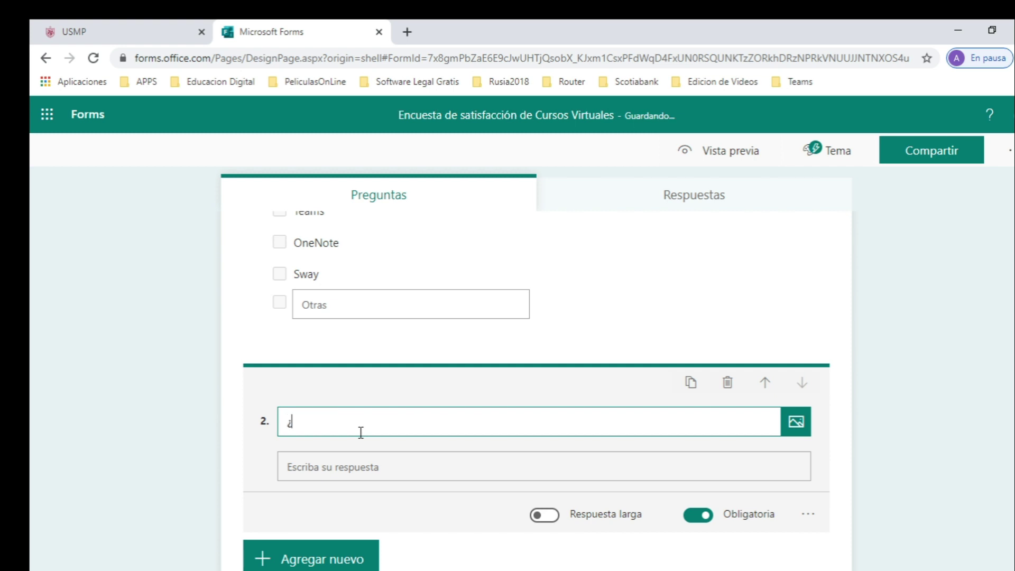
{"action": "type", "text": "A qu"}
{"action": "type", "text": "é a"}
{"action": "type", "text": "área "}
{"action": "type", "text": "o facultad "}
{"action": "type", "text": "per"}
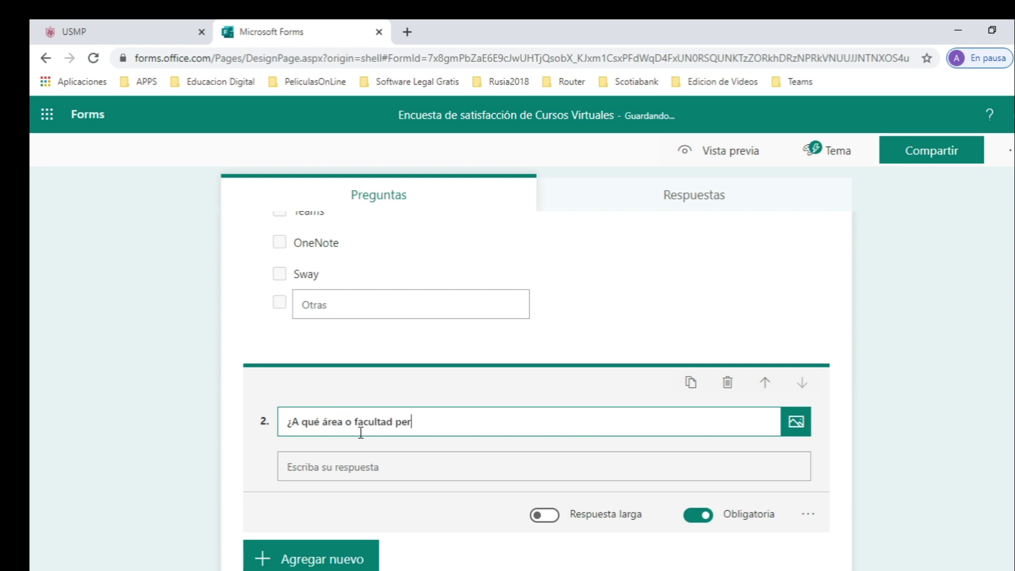
{"action": "type", "text": "tence"}
{"action": "key", "text": "BackSpace"}
{"action": "type", "text": "ece?"}
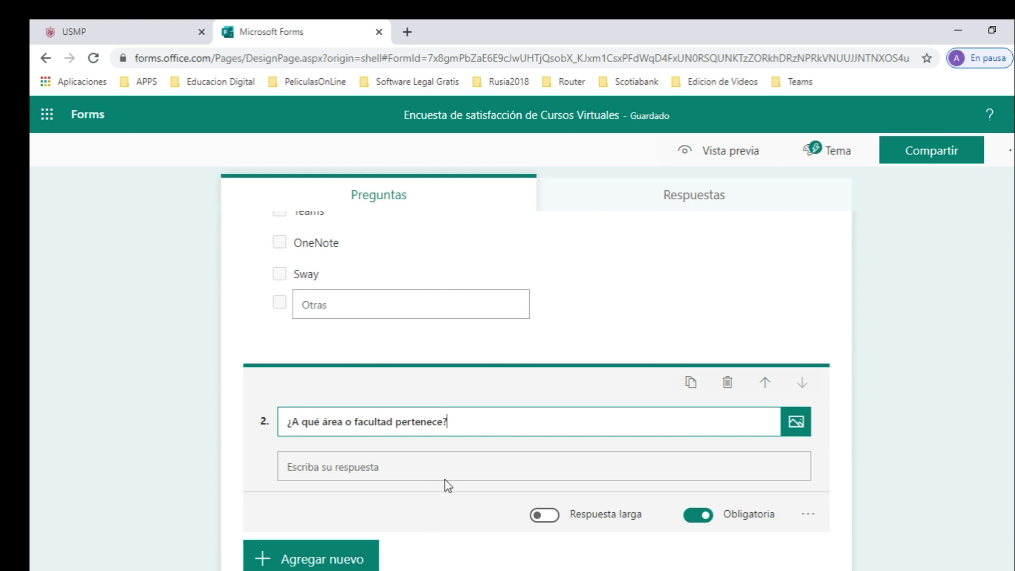
Allow a long answer for the área o facultad question and make it optional.
{"action": "left_click", "coordinate": [549, 516]}
{"action": "scroll", "coordinate": [606, 521], "scroll_direction": "down", "scroll_amount": 1}
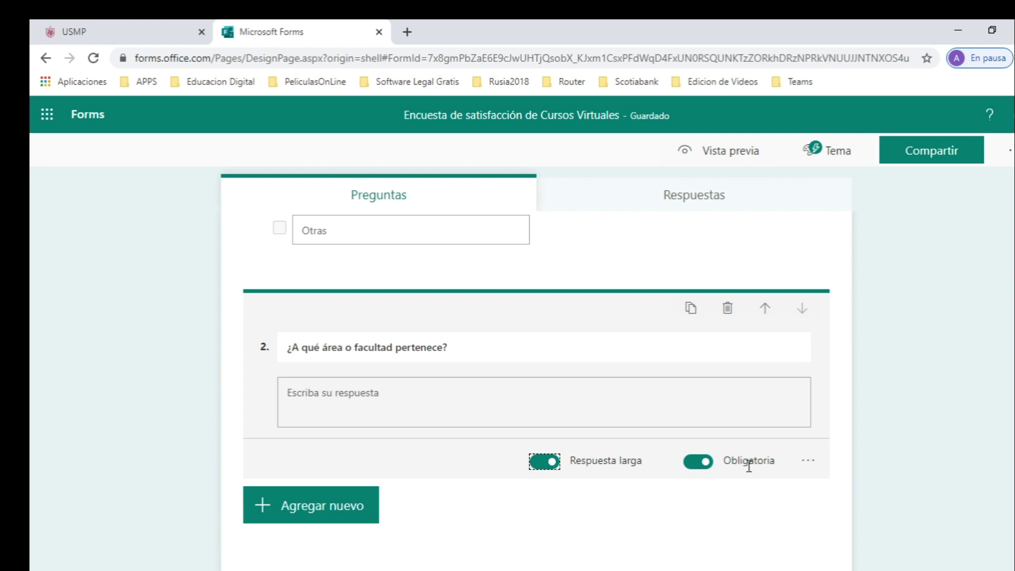
{"action": "left_click", "coordinate": [693, 464]}
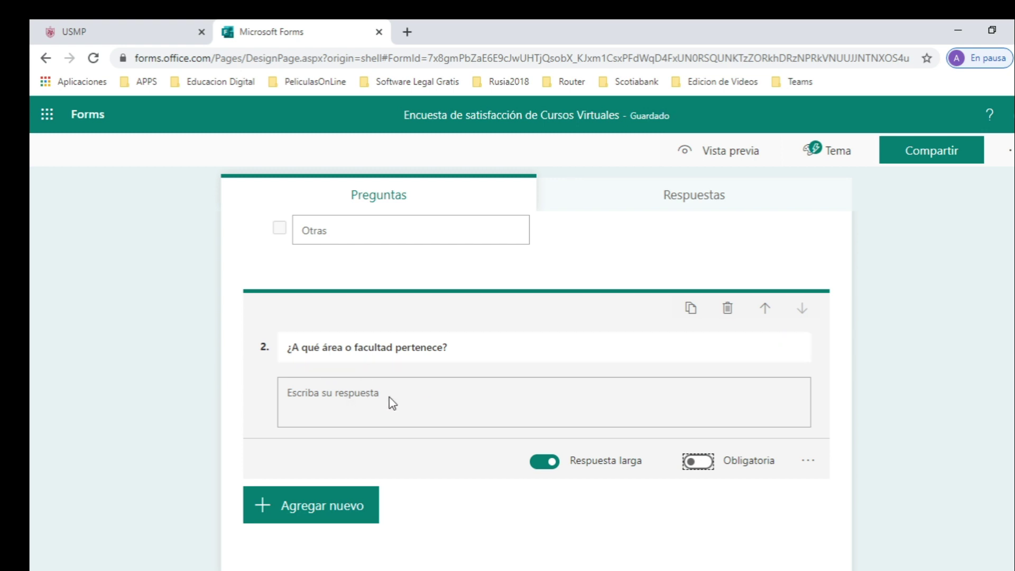
{"action": "scroll", "coordinate": [427, 449], "scroll_direction": "up", "scroll_amount": 3}
{"action": "scroll", "coordinate": [427, 449], "scroll_direction": "down", "scroll_amount": 3}
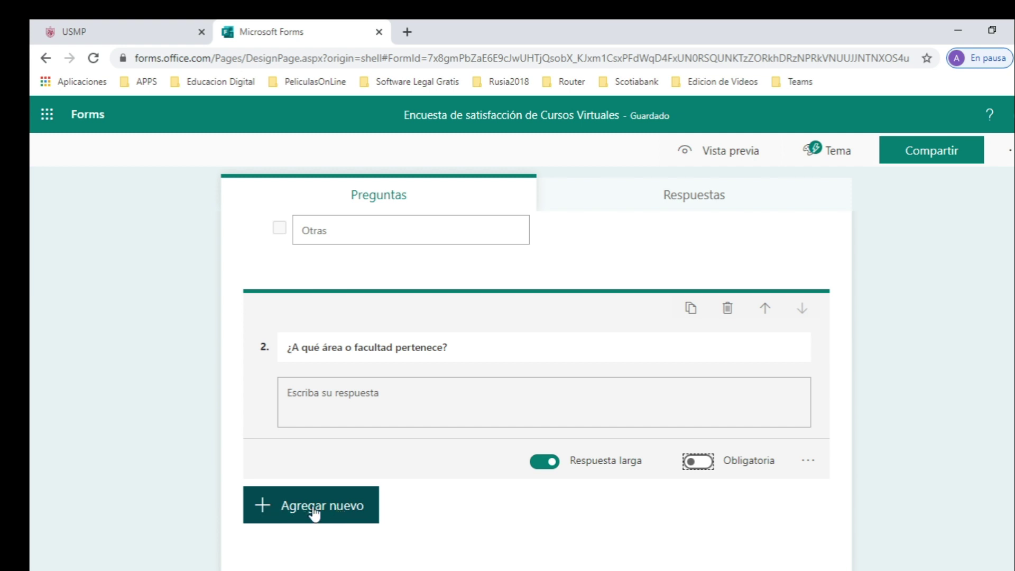
Add a third question of text type with the title "¿Cuántas horas puede dedicar a los cursos online?".
{"action": "left_click", "coordinate": [315, 510]}
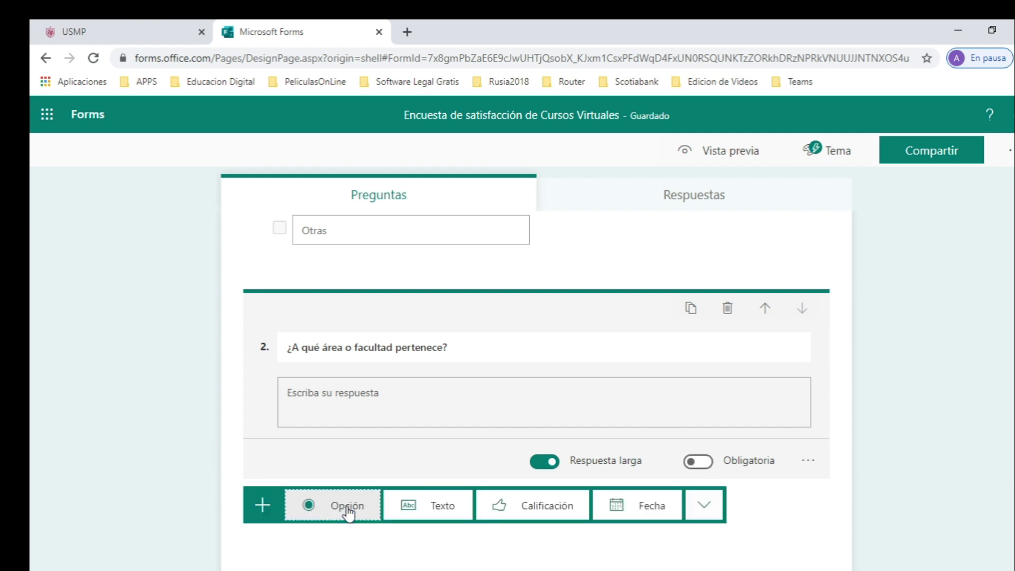
{"action": "left_click", "coordinate": [431, 509]}
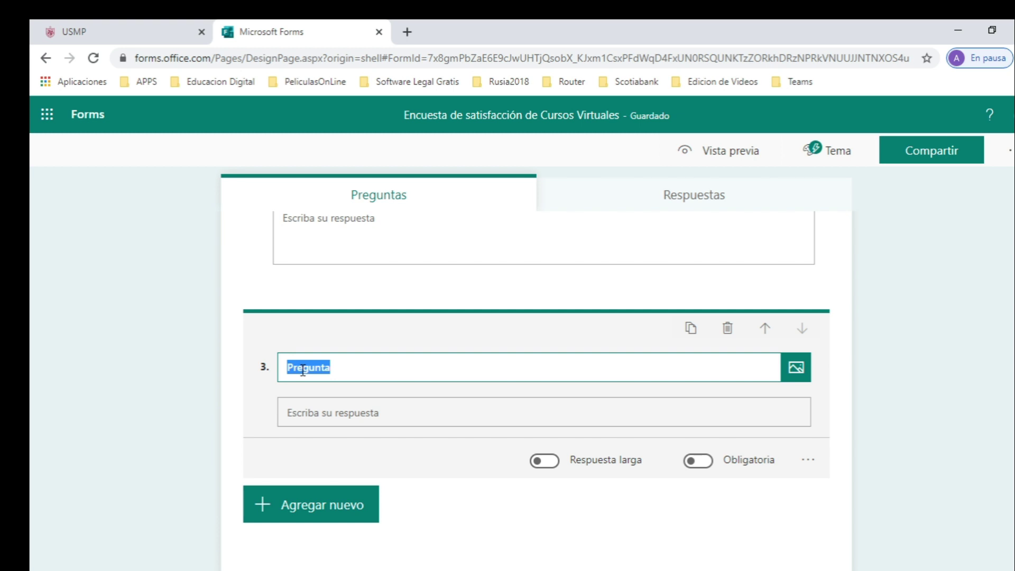
{"action": "type", "text": "¿"}
{"action": "type", "text": "Cu"}
{"action": "type", "text": "ántas "}
{"action": "type", "text": "horas p"}
{"action": "type", "text": "uede dedi"}
{"action": "type", "text": "car a "}
{"action": "type", "text": "las clases"}
{"action": "key", "text": "BackSpace"}
{"action": "key", "text": "BackSpace"}
{"action": "key", "text": "BackSpace"}
{"action": "key", "text": "BackSpace"}
{"action": "key", "text": "BackSpace"}
{"action": "key", "text": "BackSpace"}
{"action": "key", "text": "BackSpace"}
{"action": "key", "text": "BackSpace"}
{"action": "key", "text": "BackSpace"}
{"action": "type", "text": "os cursos ol"}
{"action": "key", "text": "BackSpace"}
{"action": "type", "text": "nline?"}
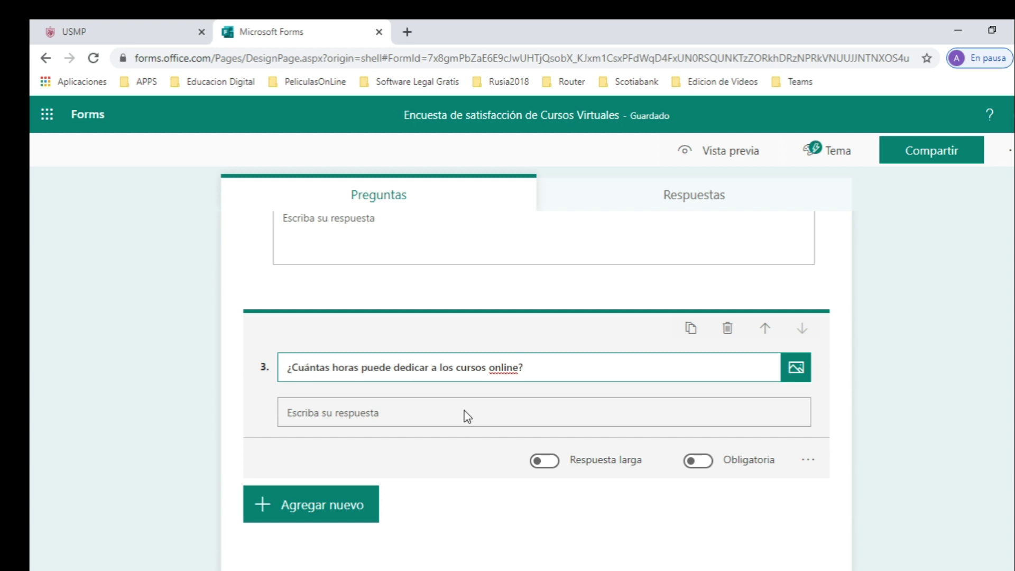
Restrict the answer to the hours question to a number between 1 and 3.
{"action": "left_click", "coordinate": [809, 463]}
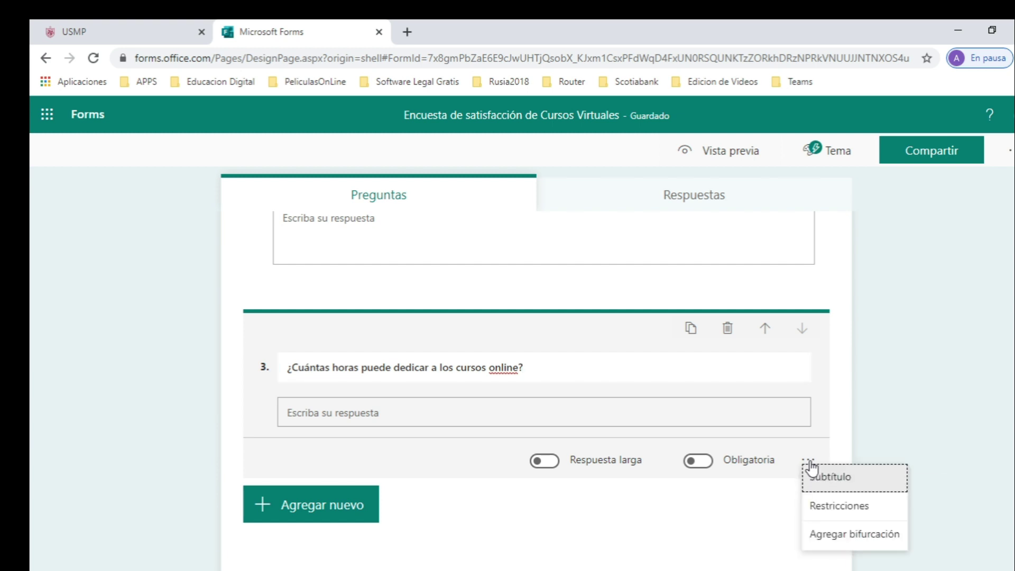
{"action": "left_click", "coordinate": [838, 508]}
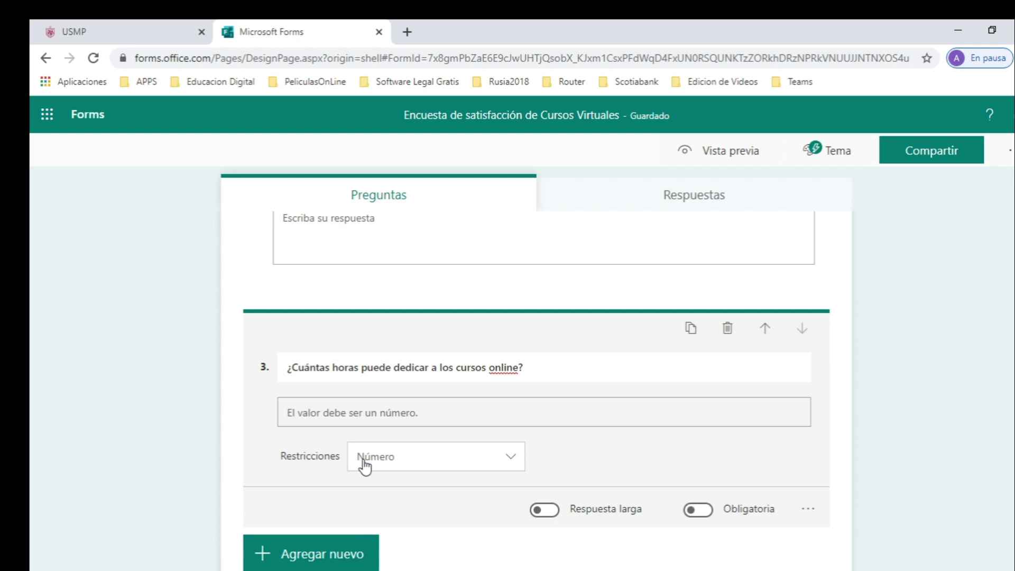
{"action": "left_click", "coordinate": [511, 463]}
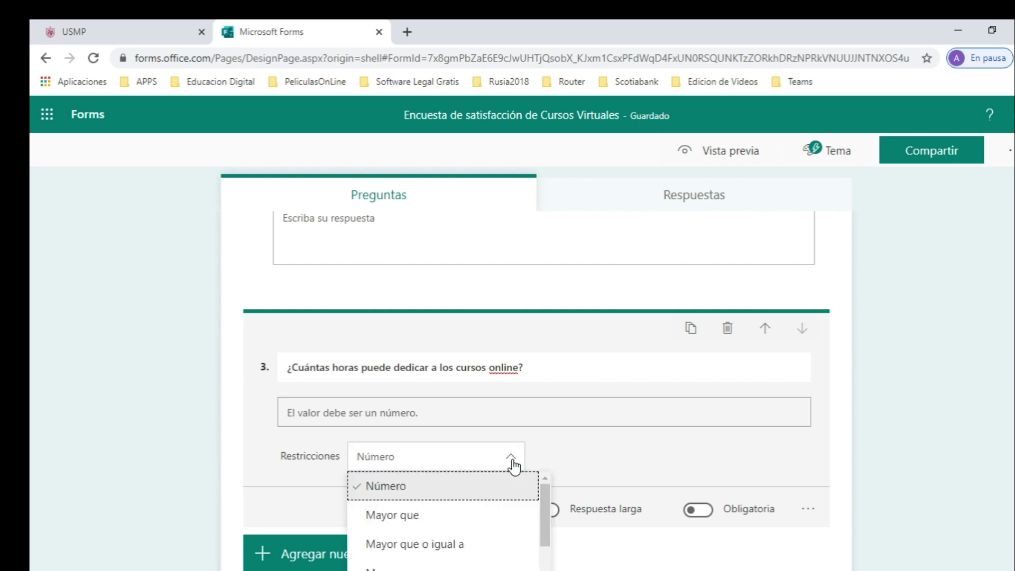
{"action": "left_click_drag", "start_coordinate": [547, 502], "coordinate": [543, 570]}
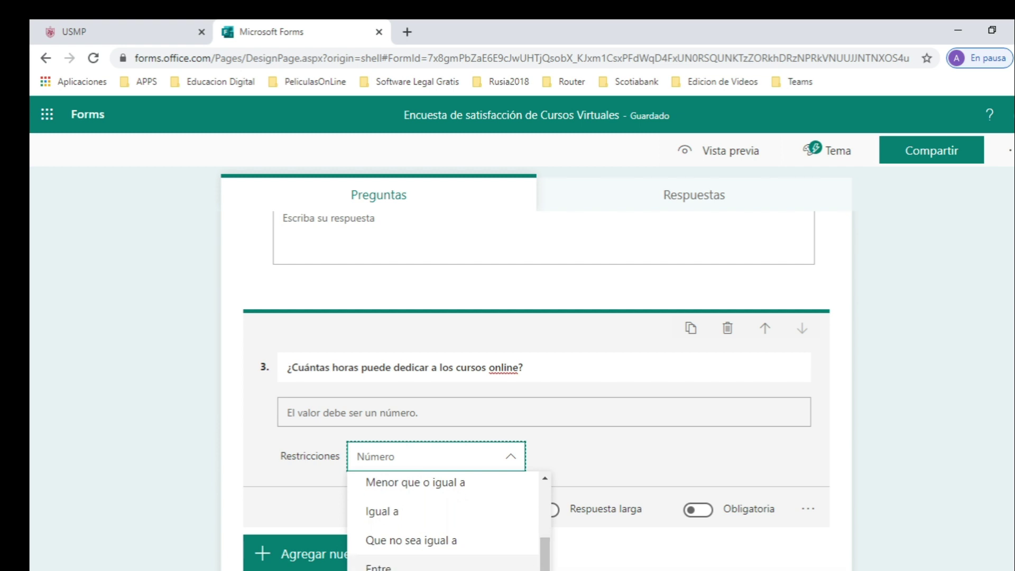
{"action": "left_click", "coordinate": [437, 561]}
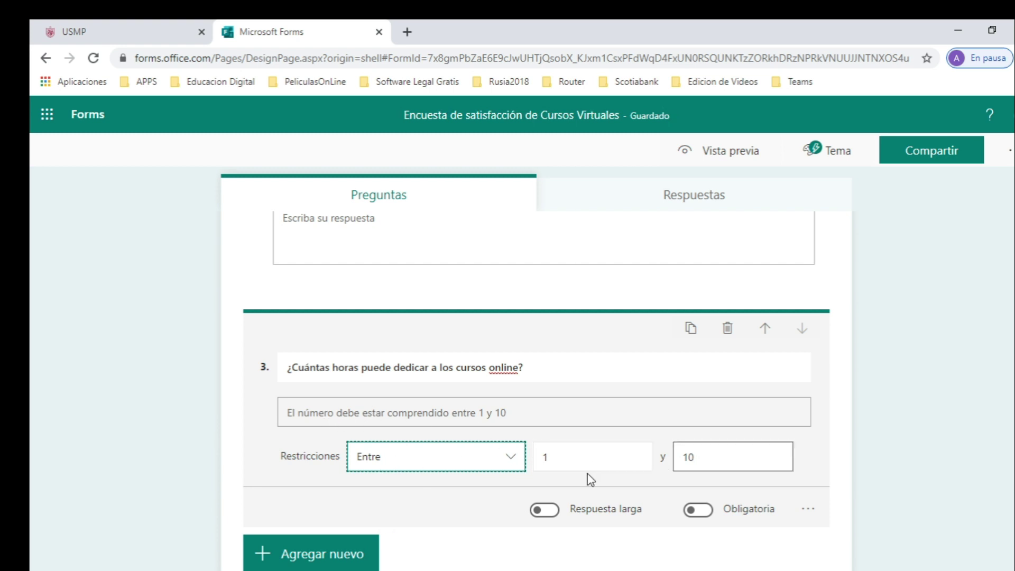
{"action": "left_click_drag", "start_coordinate": [701, 458], "coordinate": [662, 456]}
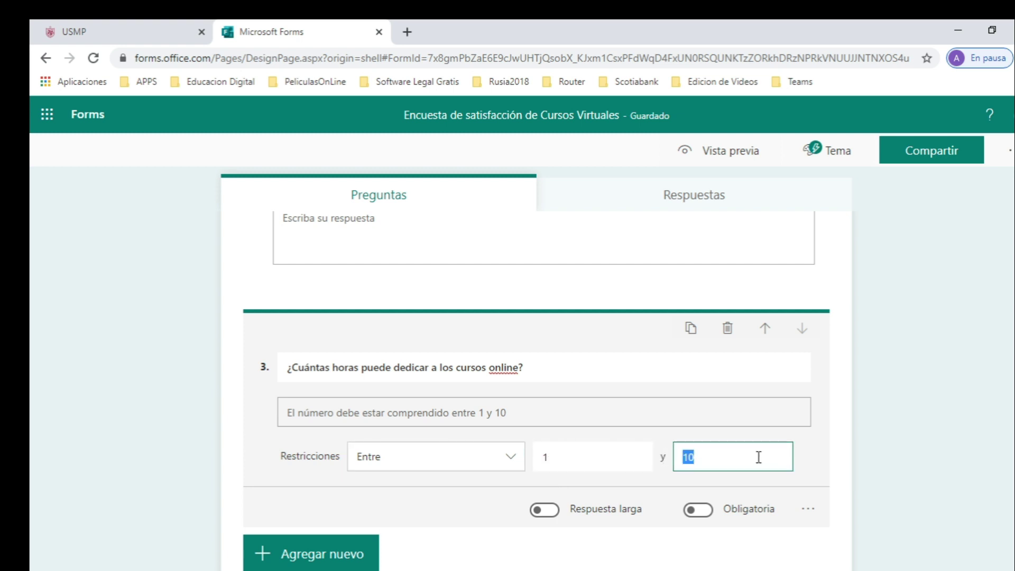
{"action": "type", "text": "3"}
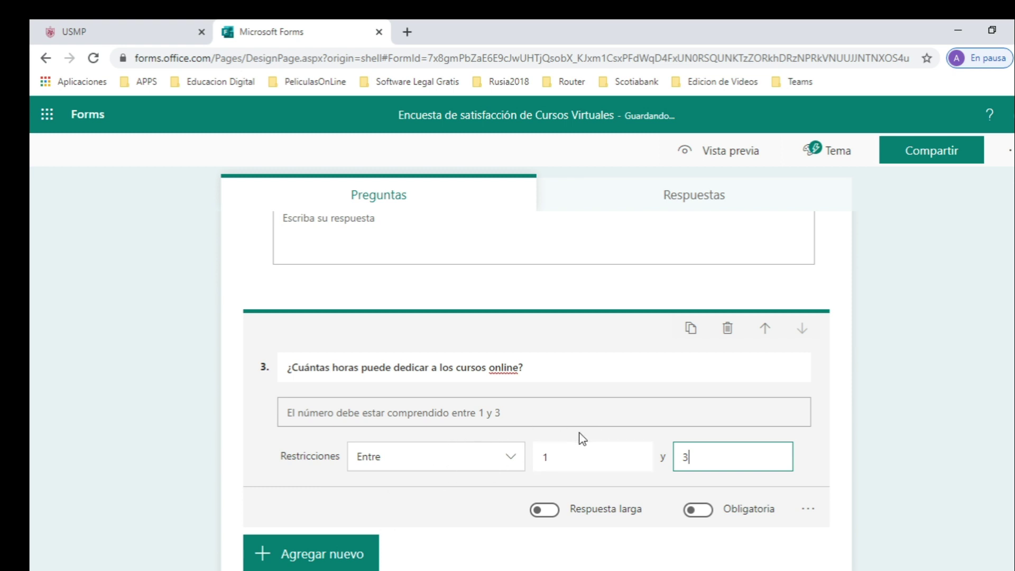
Preview the survey and answer the área o facultad question with "laboratorio".
{"action": "scroll", "coordinate": [582, 438], "scroll_direction": "up", "scroll_amount": 1}
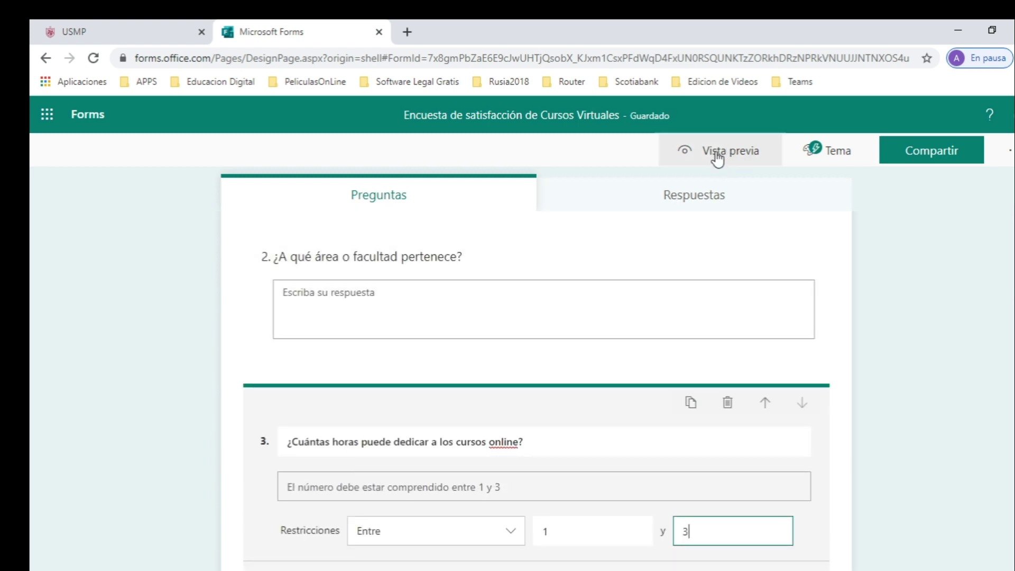
{"action": "left_click", "coordinate": [710, 157]}
{"action": "scroll", "coordinate": [709, 425], "scroll_direction": "down", "scroll_amount": 4}
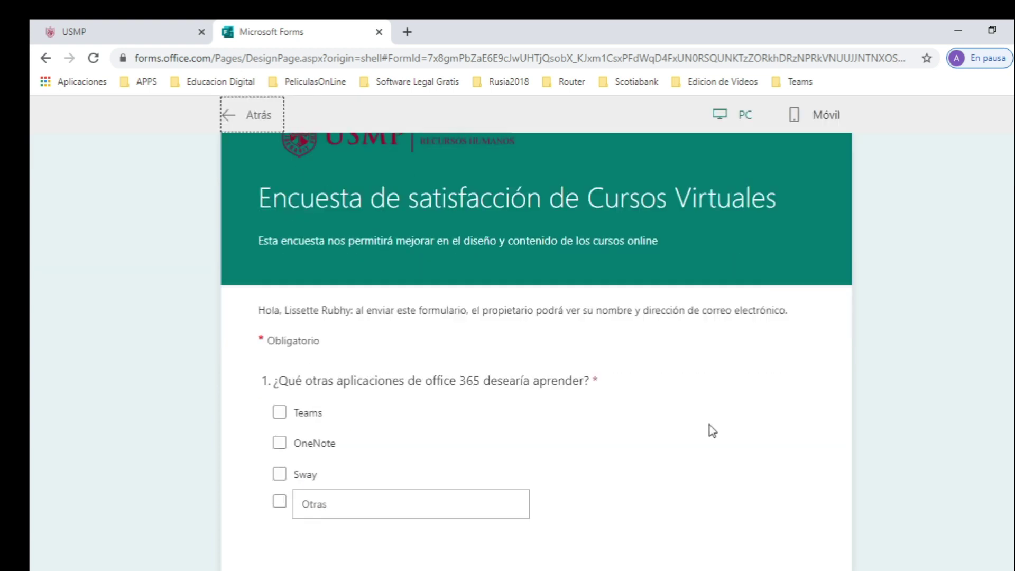
{"action": "scroll", "coordinate": [709, 424], "scroll_direction": "down", "scroll_amount": 4}
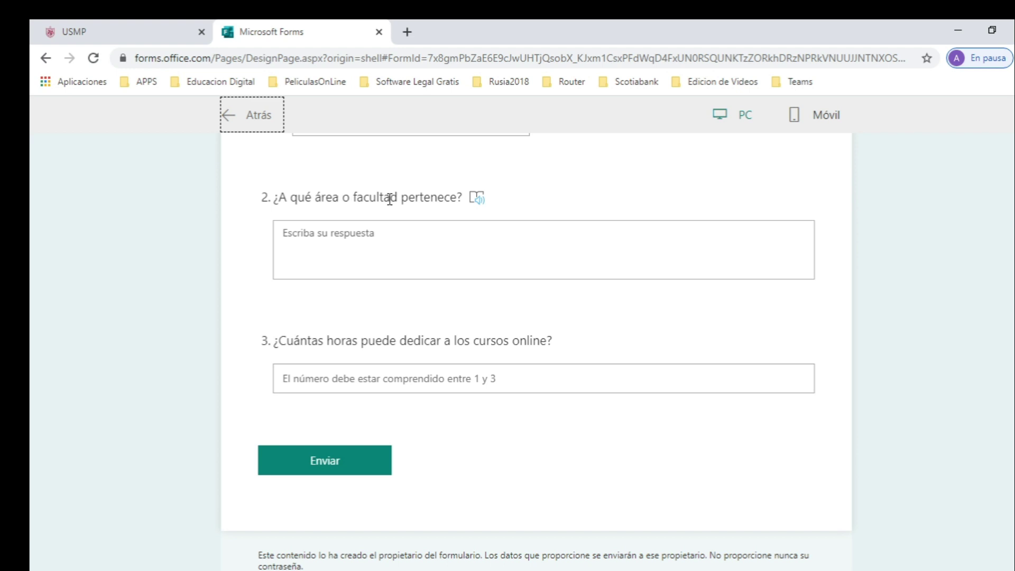
{"action": "left_click", "coordinate": [314, 227]}
{"action": "left_click", "coordinate": [314, 233]}
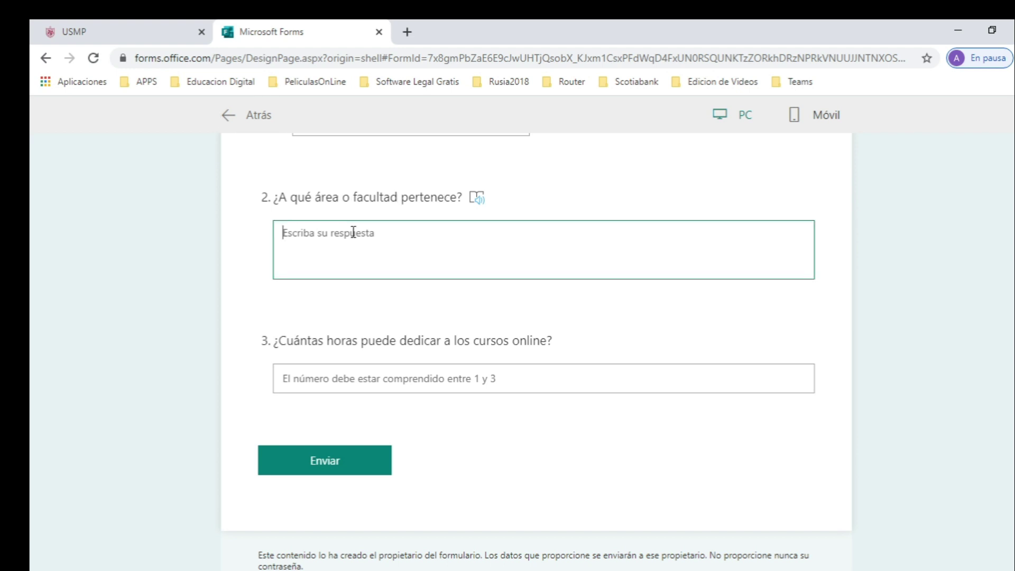
{"action": "type", "text": "laboratorio"}
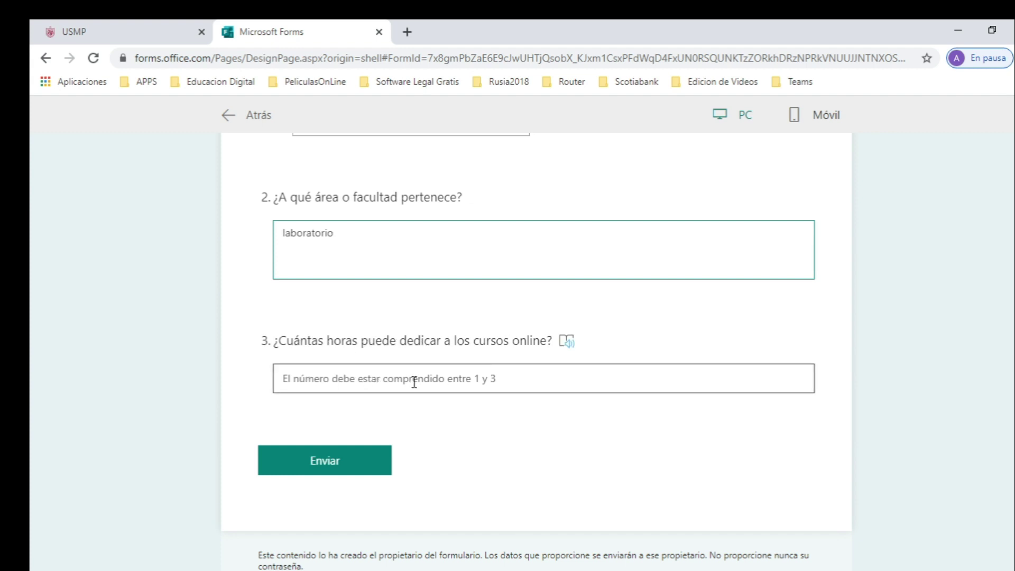
Test the hours question's restriction with the answer 5, replace it with 3, and return to editing the form.
{"action": "left_click", "coordinate": [396, 381]}
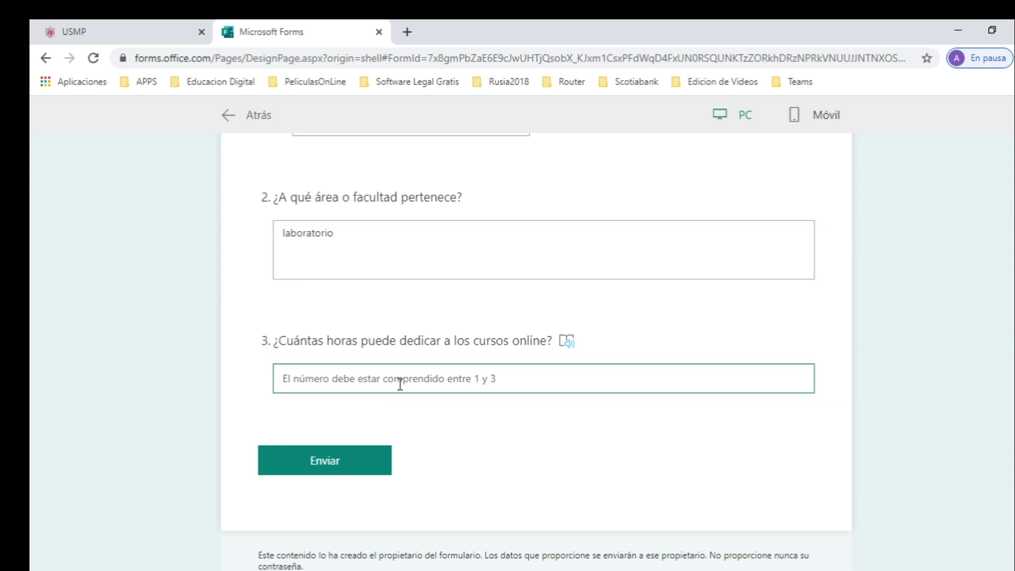
{"action": "type", "text": "5"}
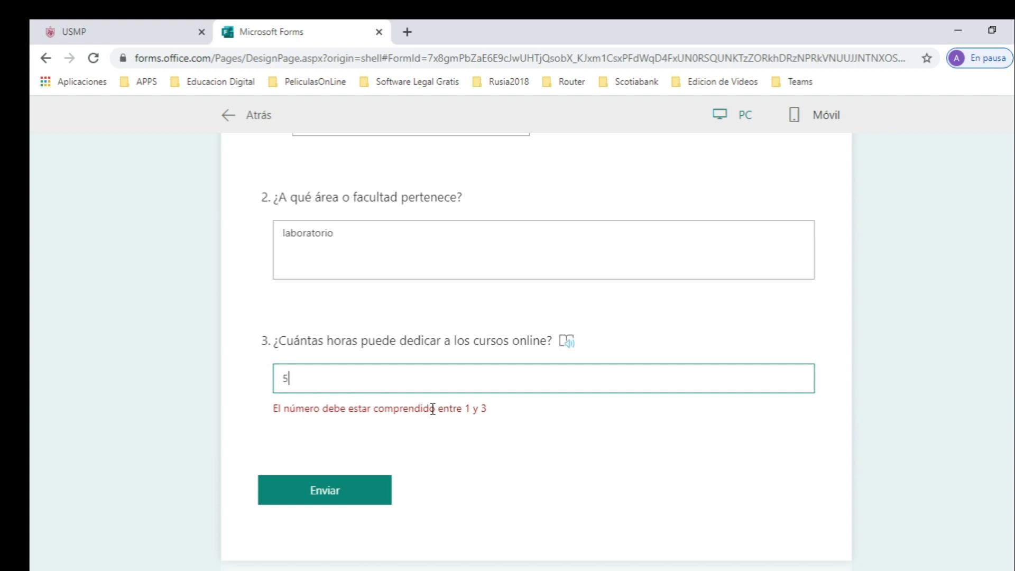
{"action": "left_click_drag", "start_coordinate": [313, 376], "coordinate": [272, 378]}
{"action": "type", "text": "3"}
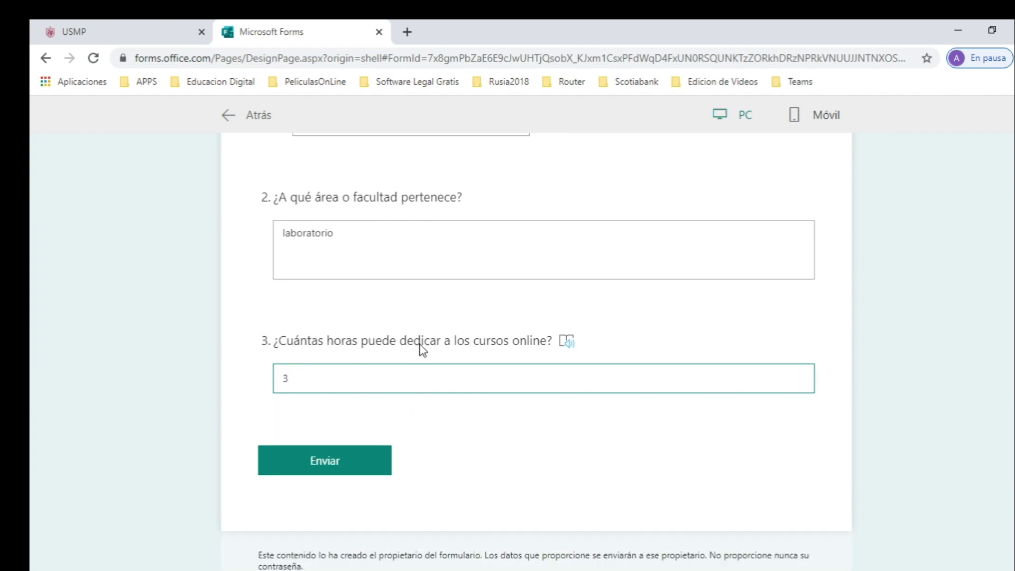
{"action": "scroll", "coordinate": [600, 308], "scroll_direction": "up", "scroll_amount": 8}
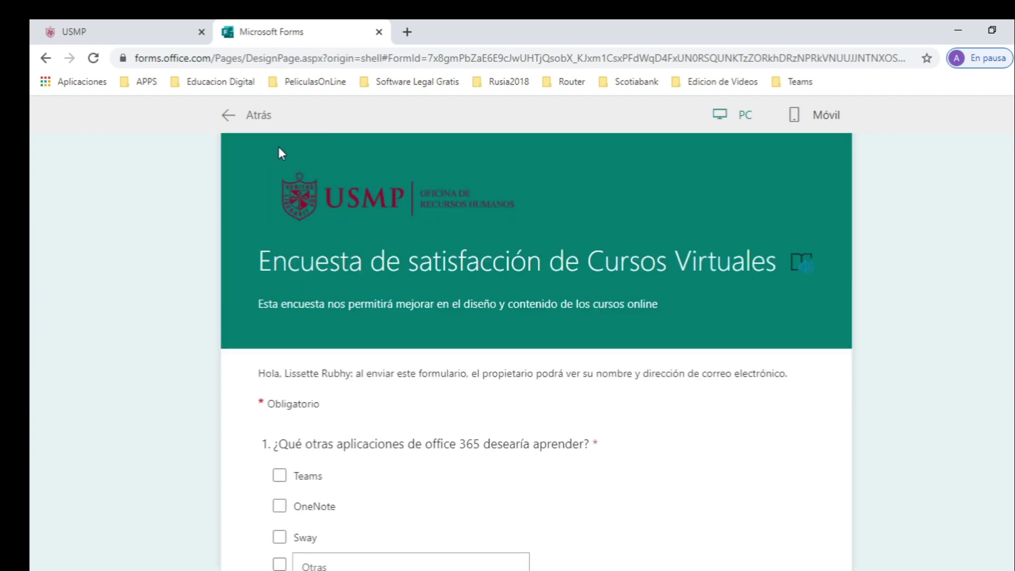
{"action": "left_click", "coordinate": [250, 117]}
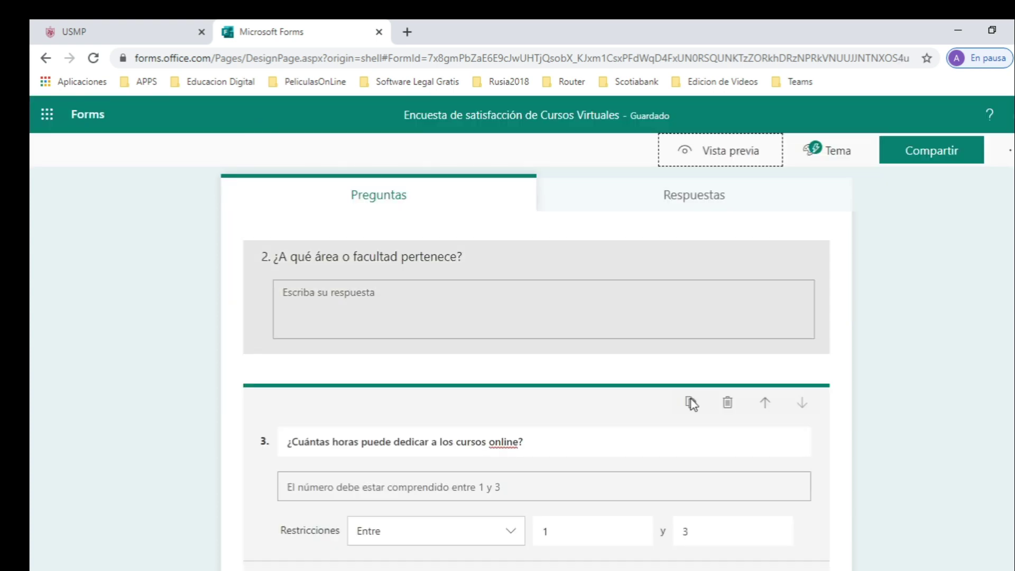